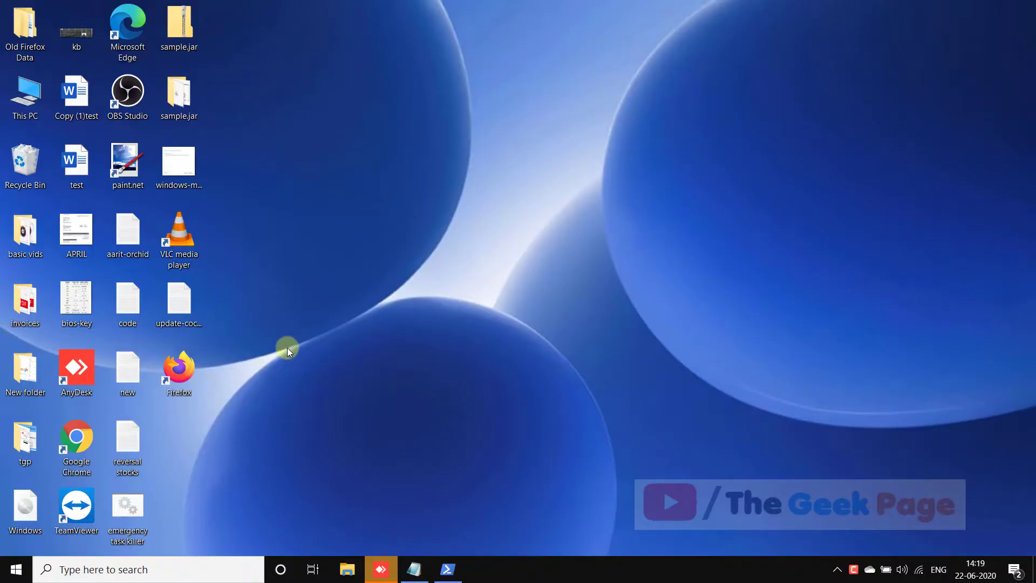
Select the VLC media player desktop shortcut and bring up its context menu.
left_click(187, 243)
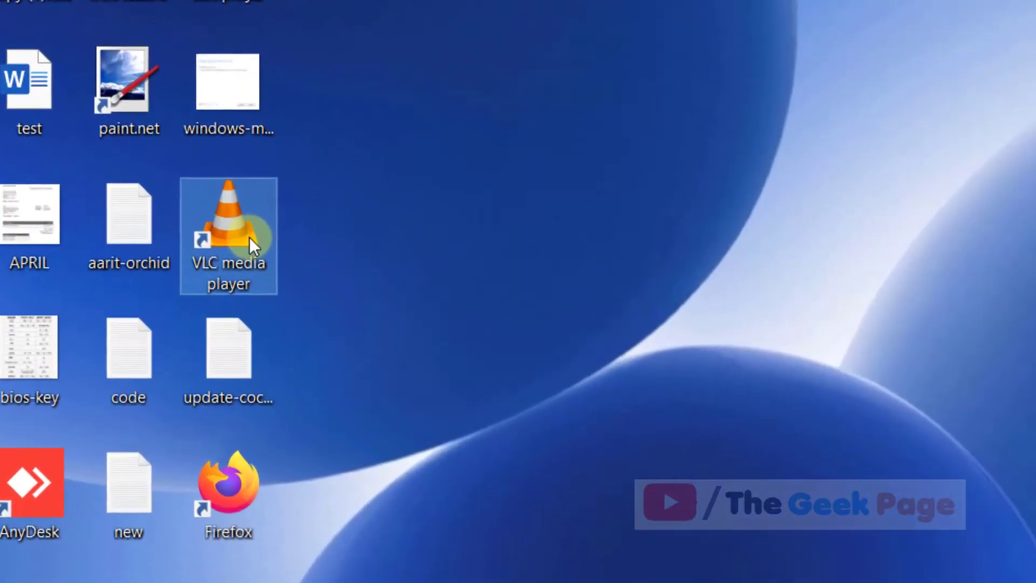
right_click(190, 241)
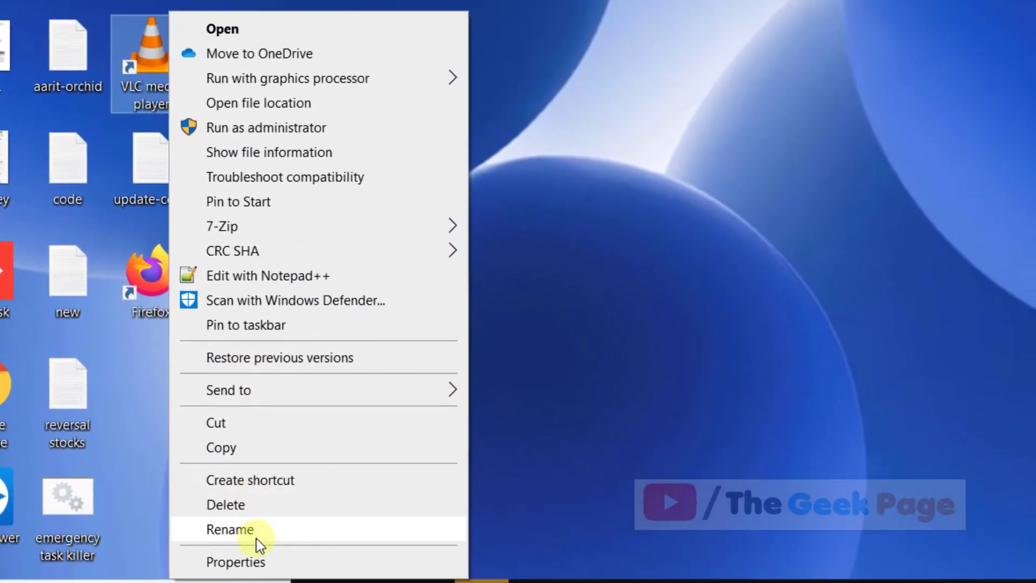
Tick 'Run this program as an administrator' under Compatibility in VLC's shortcut properties, and apply.
left_click(252, 567)
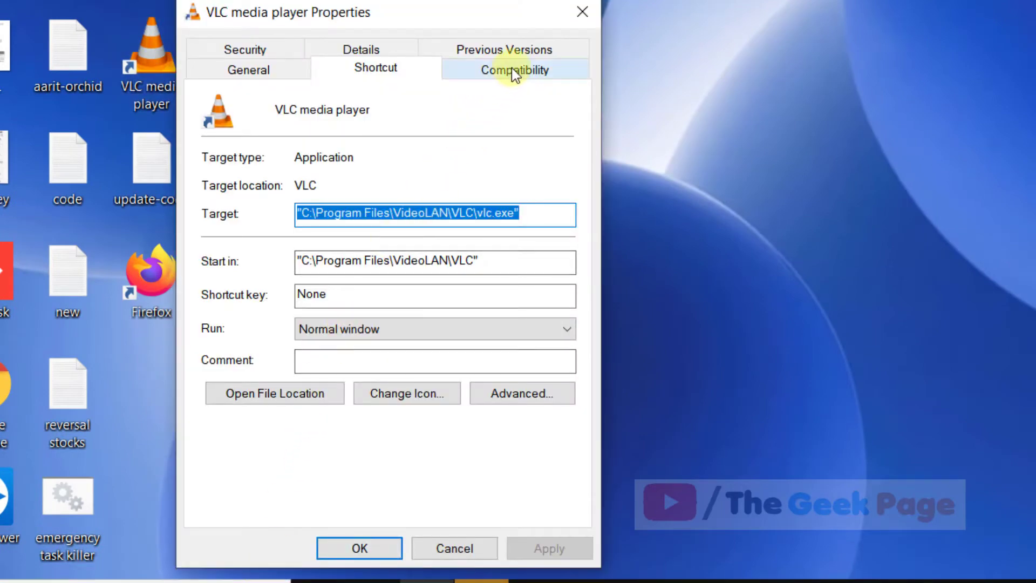
left_click(512, 68)
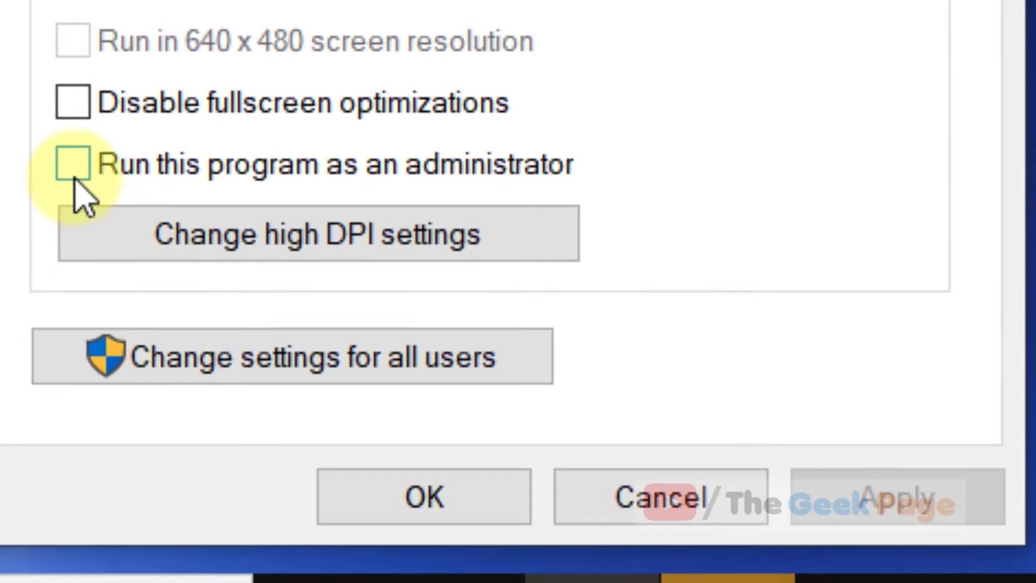
left_click(214, 407)
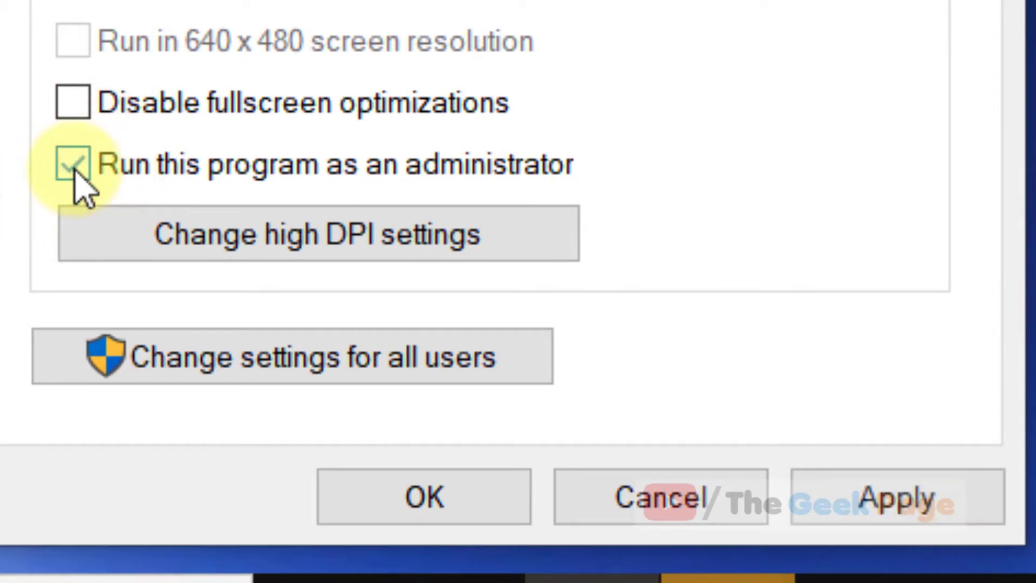
left_click(882, 527)
left_click(409, 549)
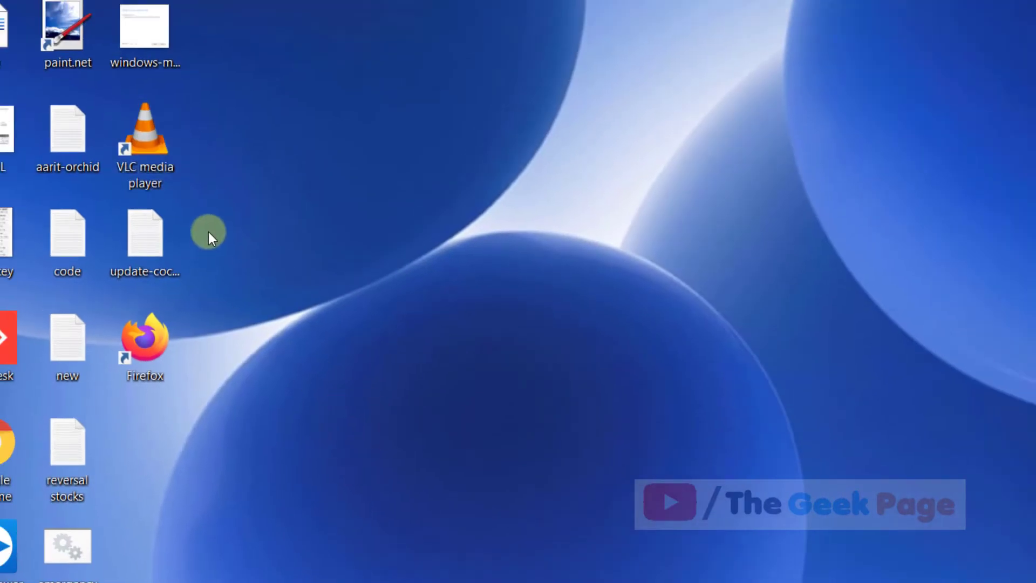
right_click(151, 142)
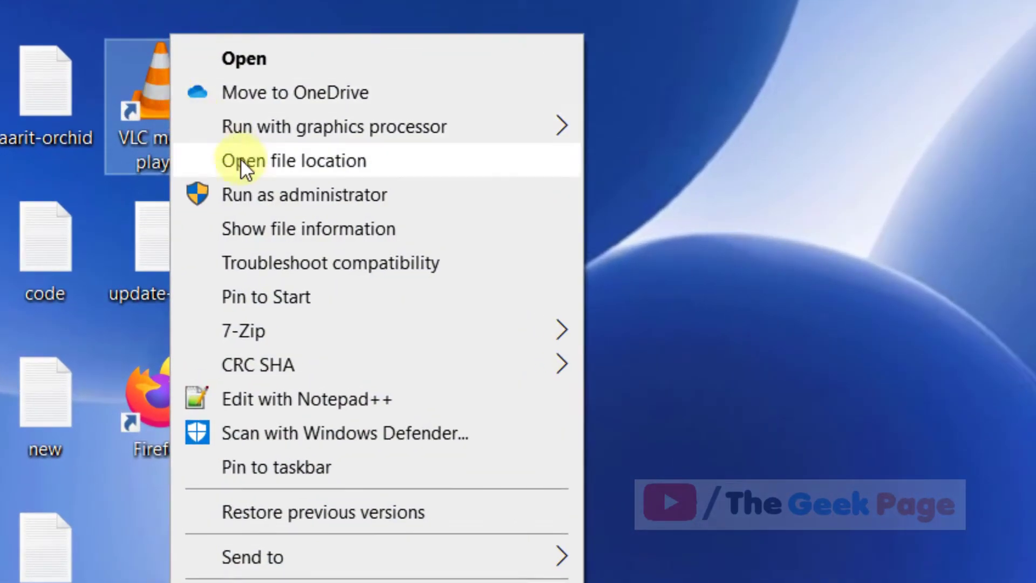
left_click(733, 137)
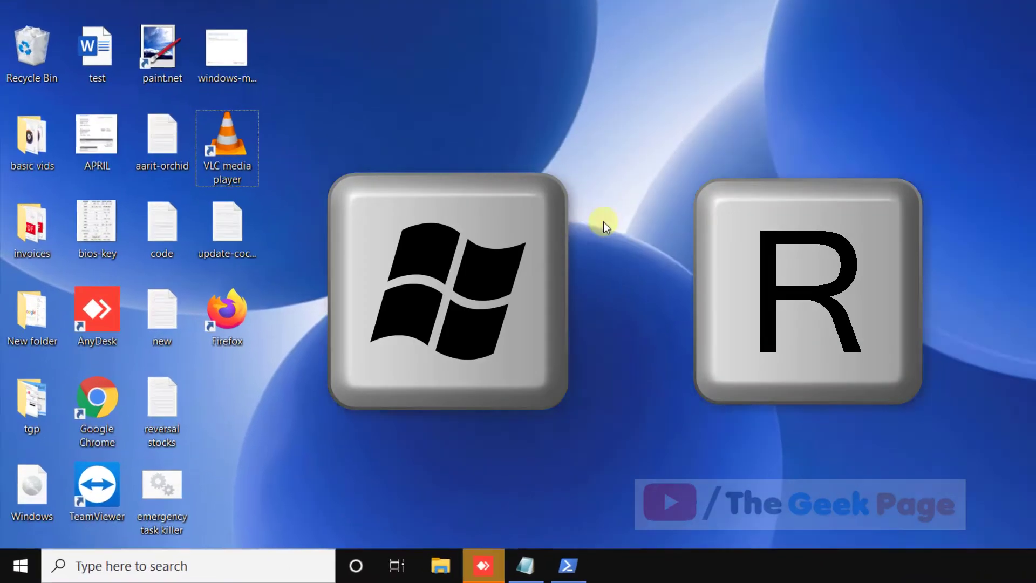
Run mmsys.cpl from the Win+R Run box.
key("super+r")
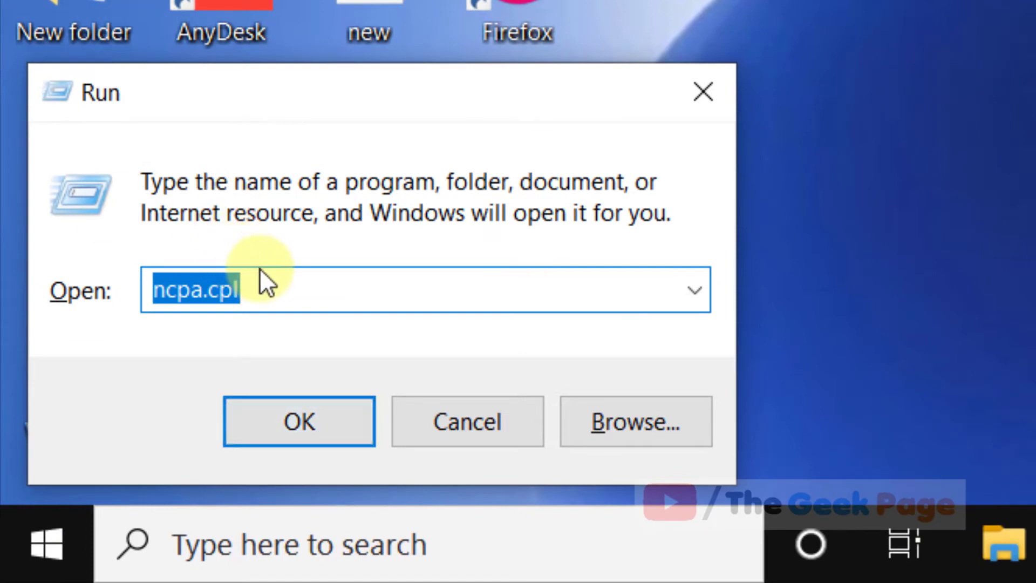
type("mms")
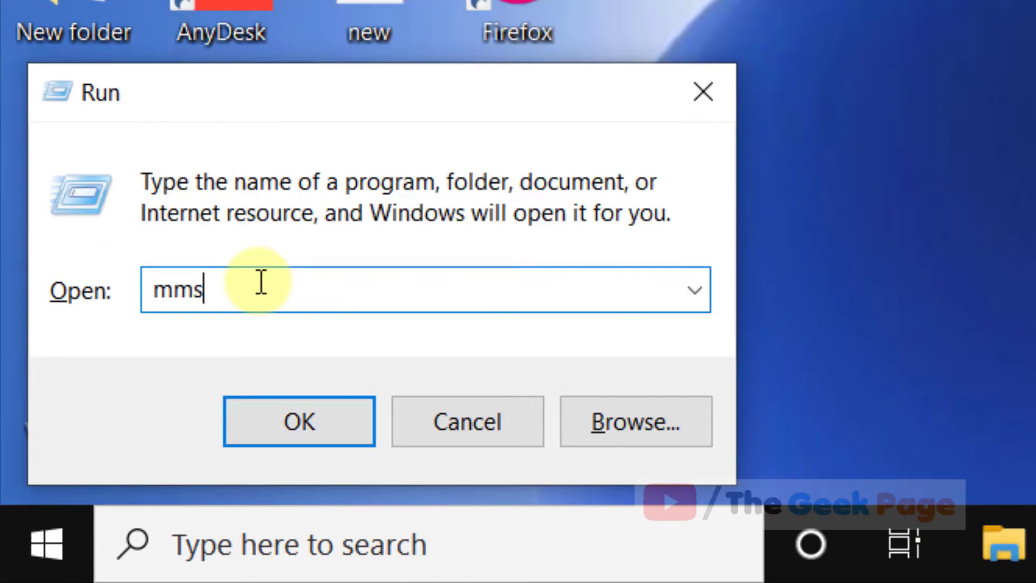
type("ys.")
type("cpl")
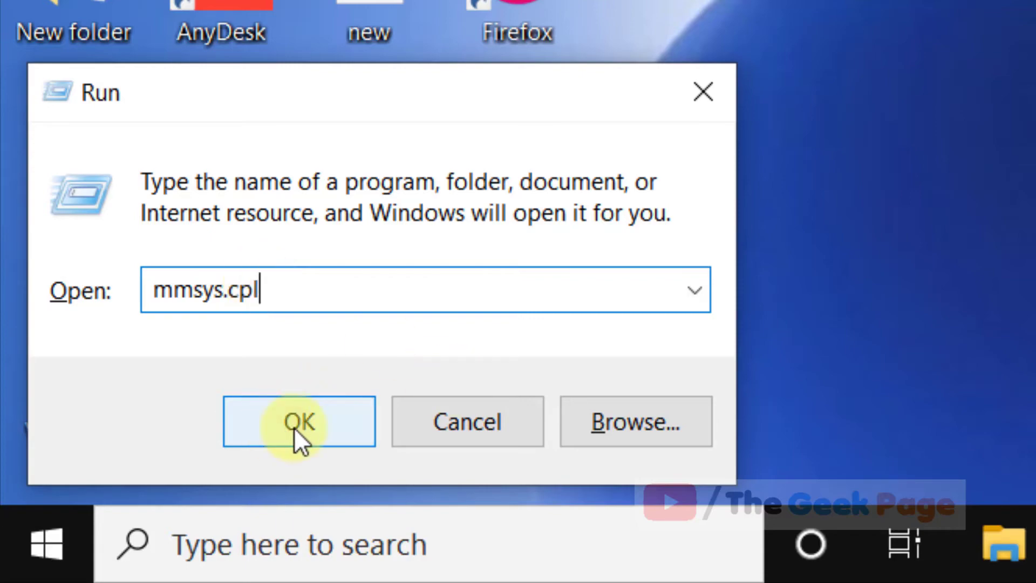
left_click(309, 428)
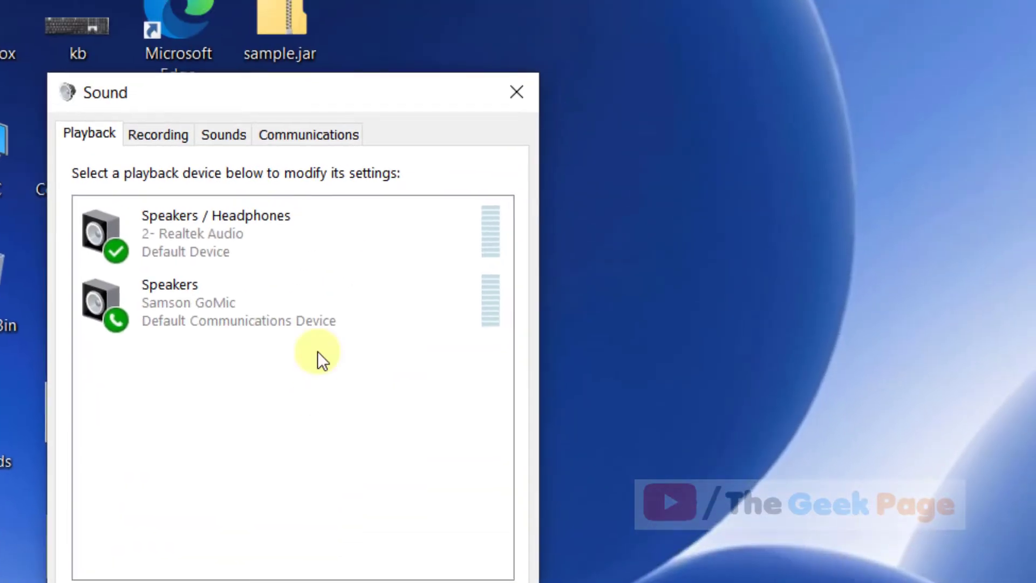
Choose Windows Default from the Sound Scheme list on the Sounds tab, apply, and close.
left_click(225, 138)
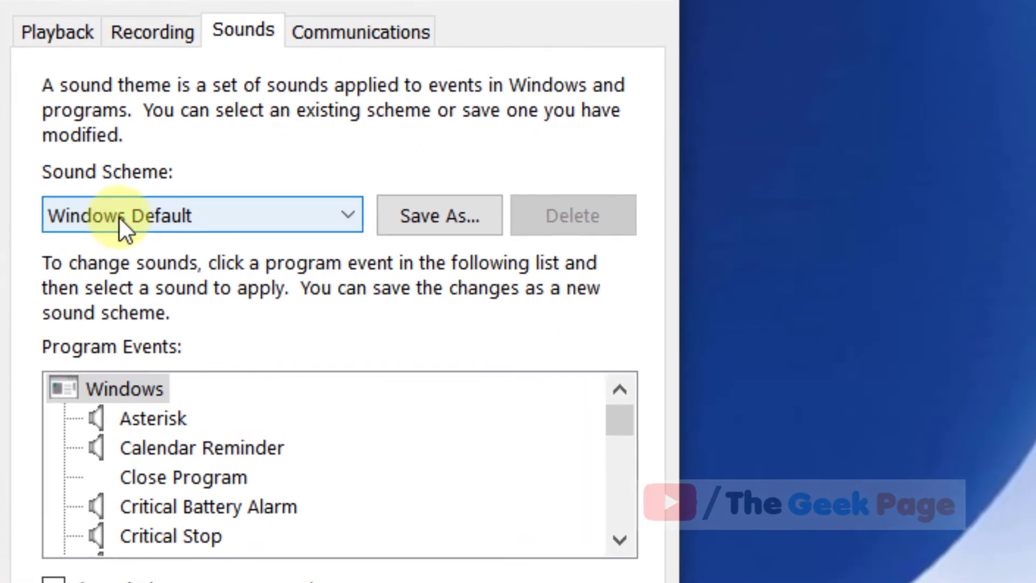
left_click(118, 215)
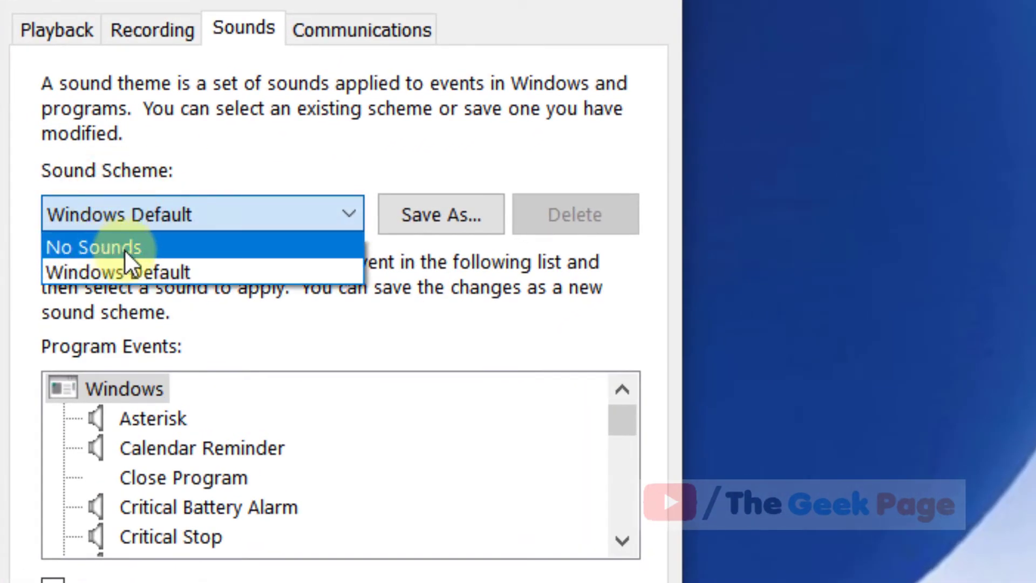
left_click(138, 269)
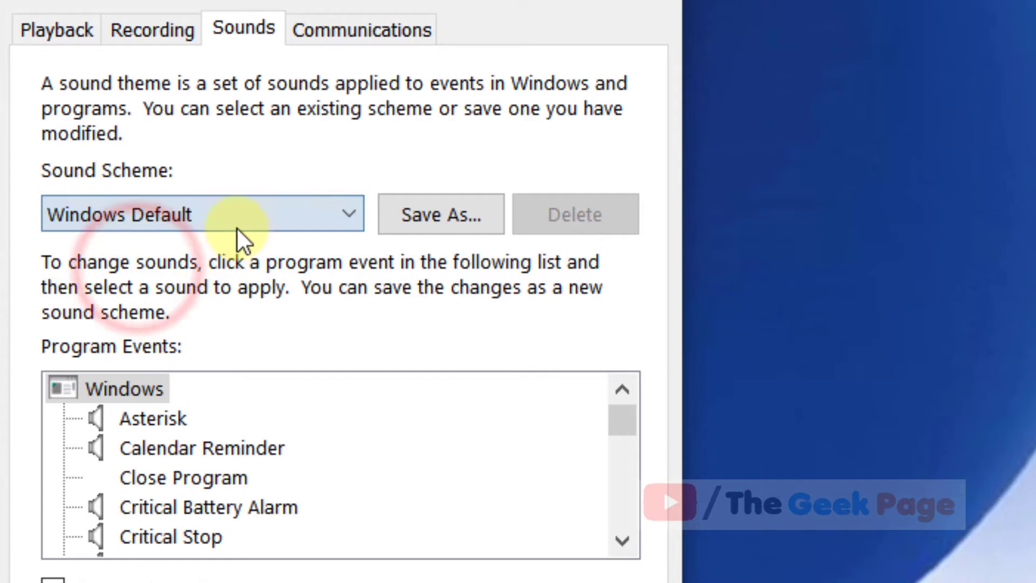
left_click(170, 208)
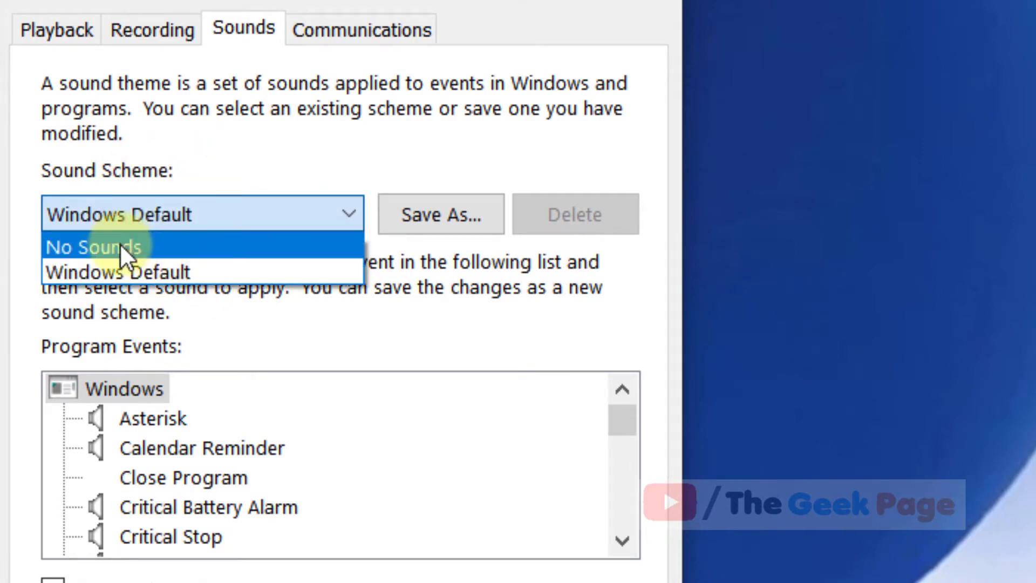
left_click(120, 246)
left_click(137, 220)
left_click(119, 268)
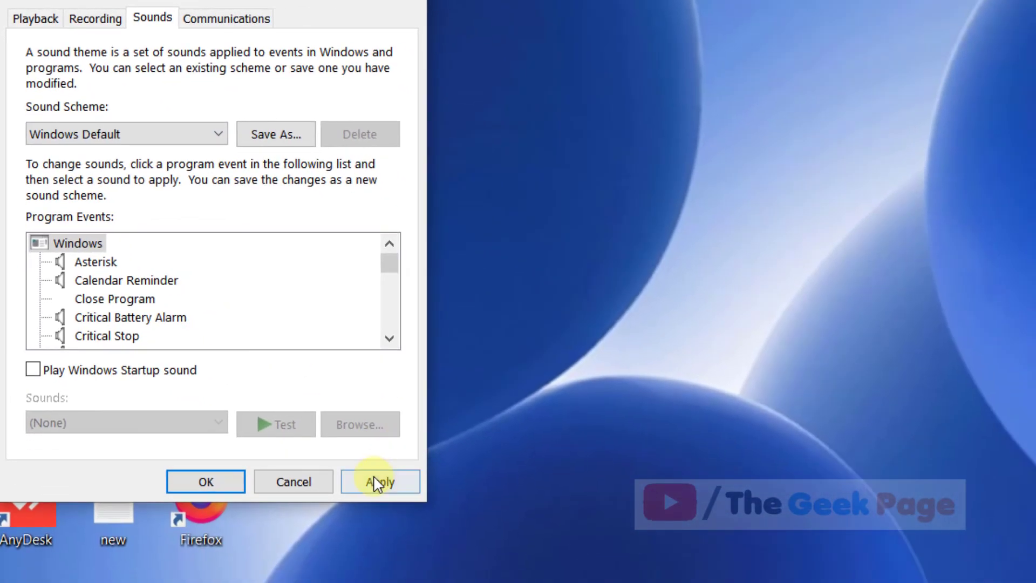
left_click(377, 484)
left_click(215, 481)
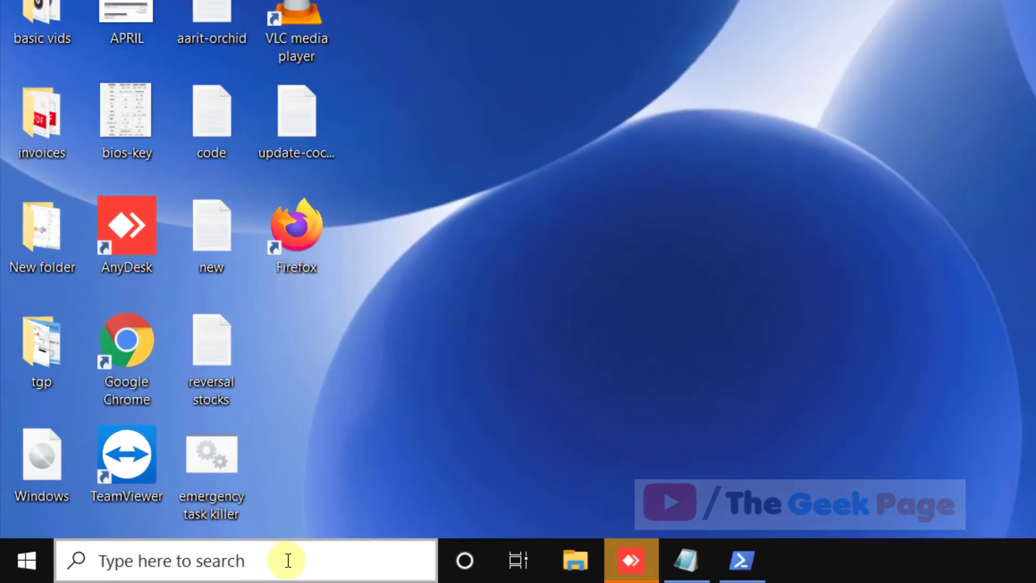
Start a taskbar search for Command Prompt.
left_click(178, 569)
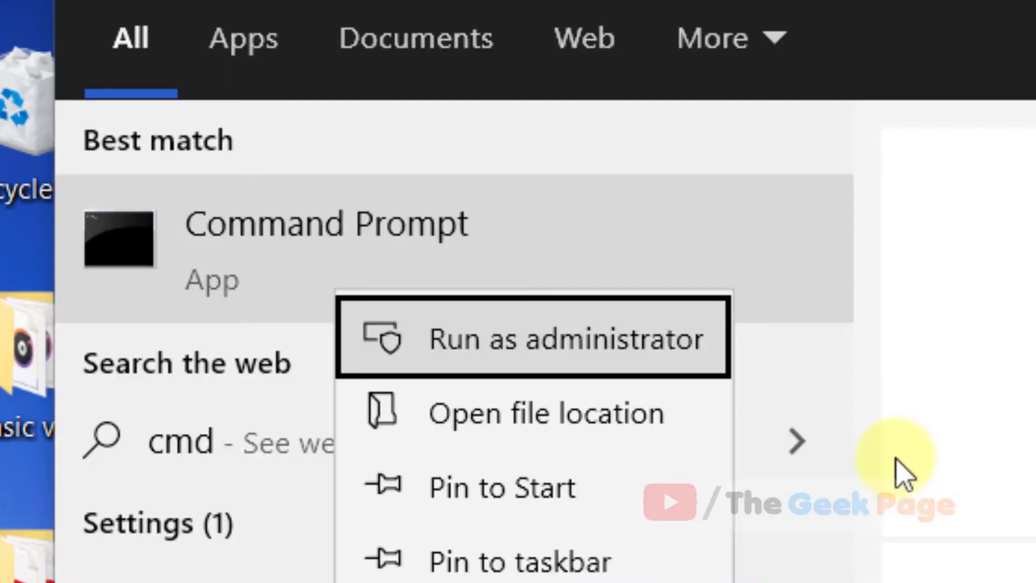
Open Command Prompt as administrator and run sfc /scannow.
key("Return")
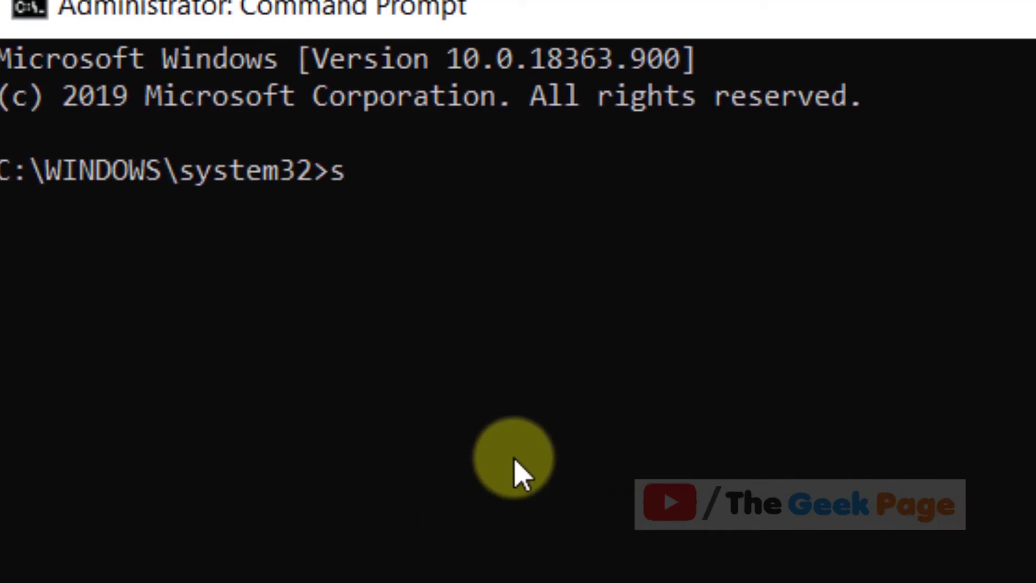
type("sfc /s")
type("canno")
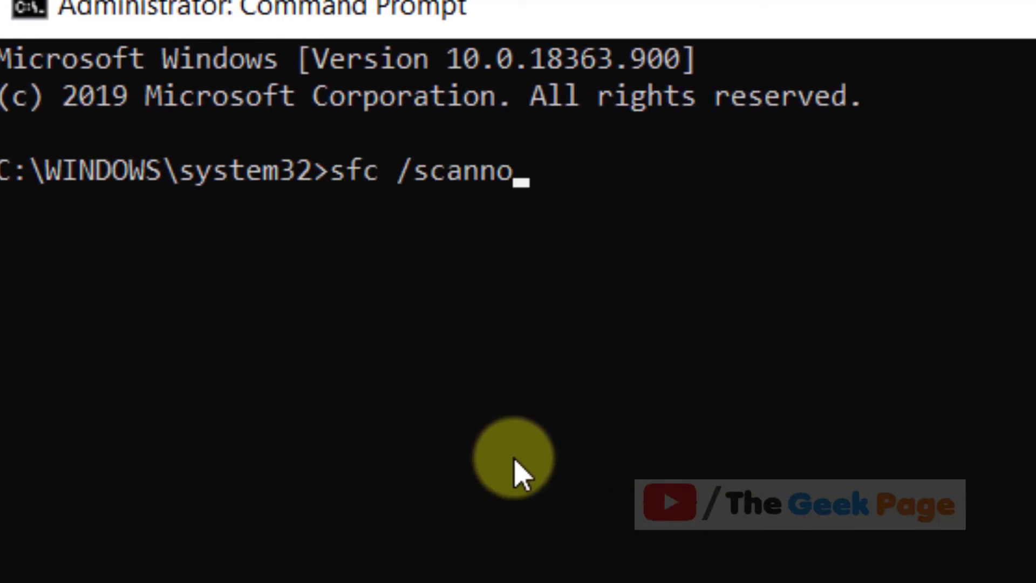
type("w")
key("Return")
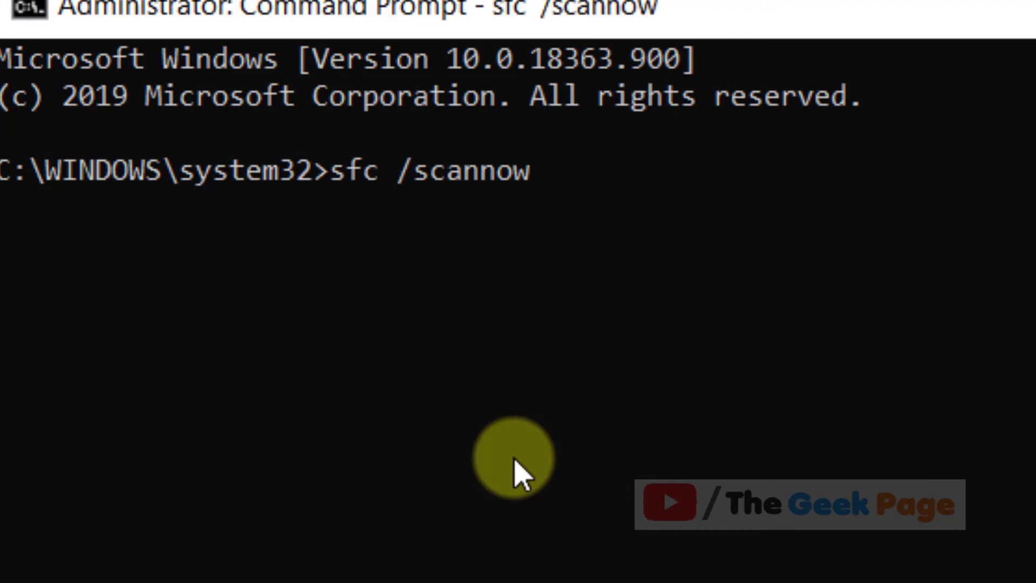